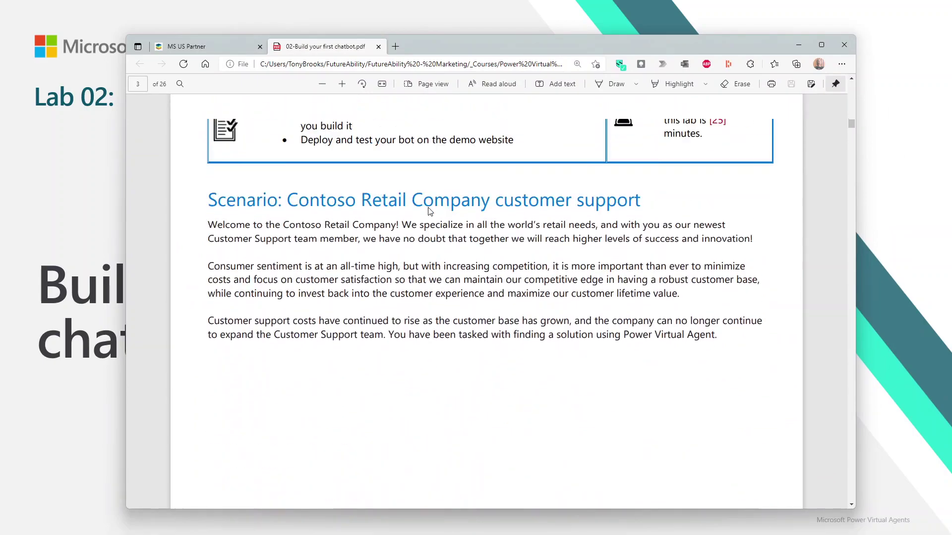
Look over the title page of the Lab 02 guide, including the lab title and its publication date.
scroll(430, 212, "up", 10)
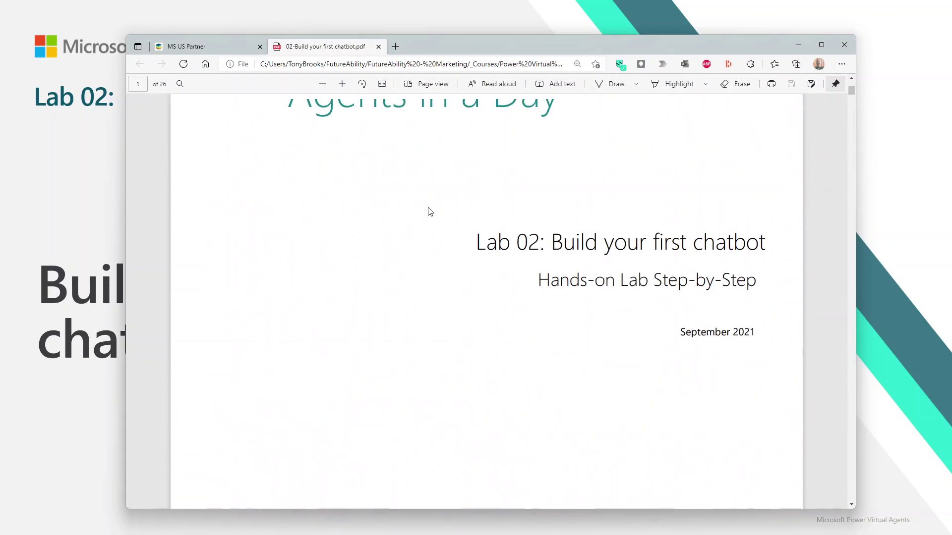
scroll(429, 211, "down", 5)
scroll(494, 240, "up", 5)
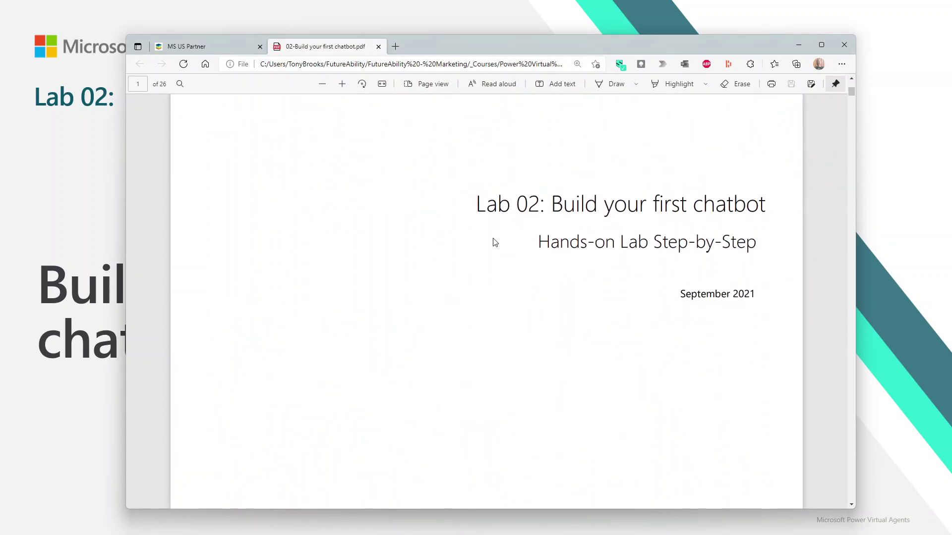
scroll(496, 242, "down", 10)
scroll(501, 242, "up", 4)
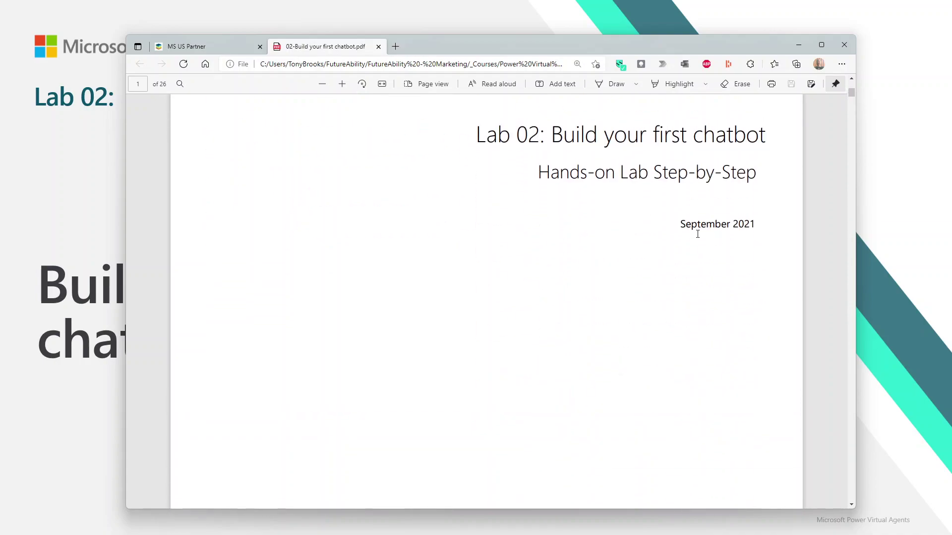
scroll(676, 246, "down", 2)
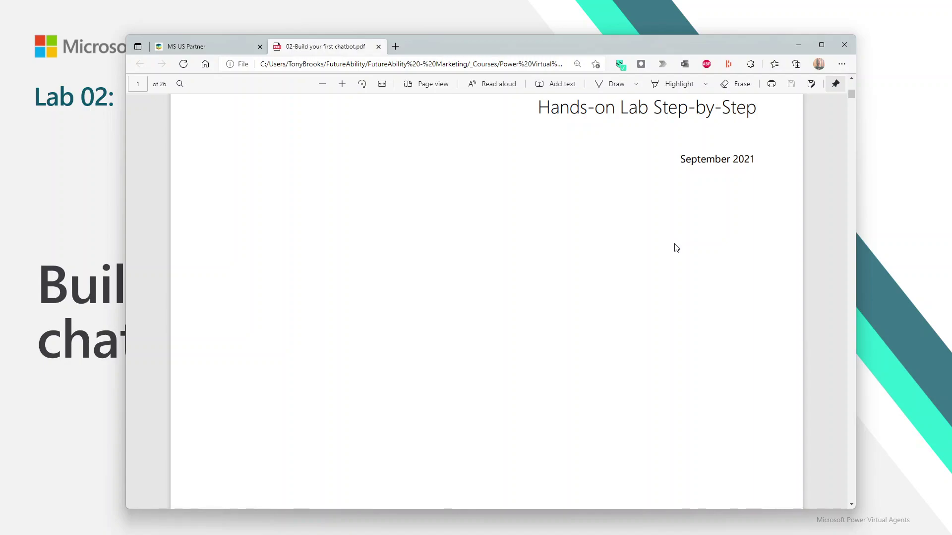
scroll(675, 249, "down", 1)
scroll(671, 251, "up", 3)
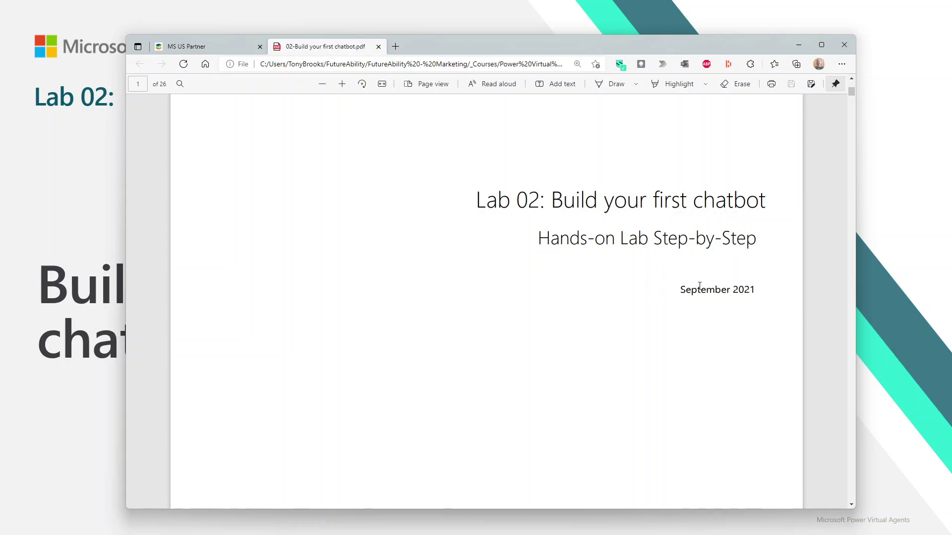
scroll(684, 307, "down", 10)
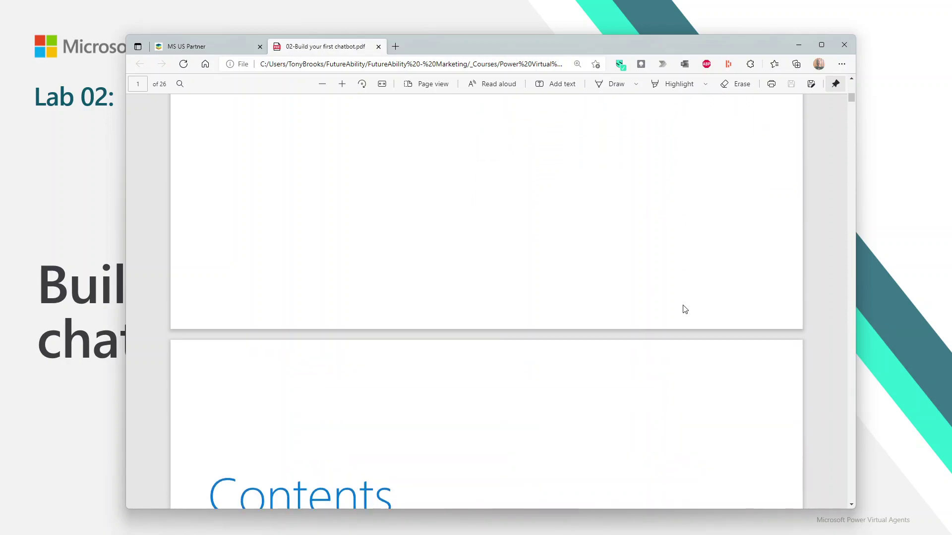
scroll(684, 309, "up", 10)
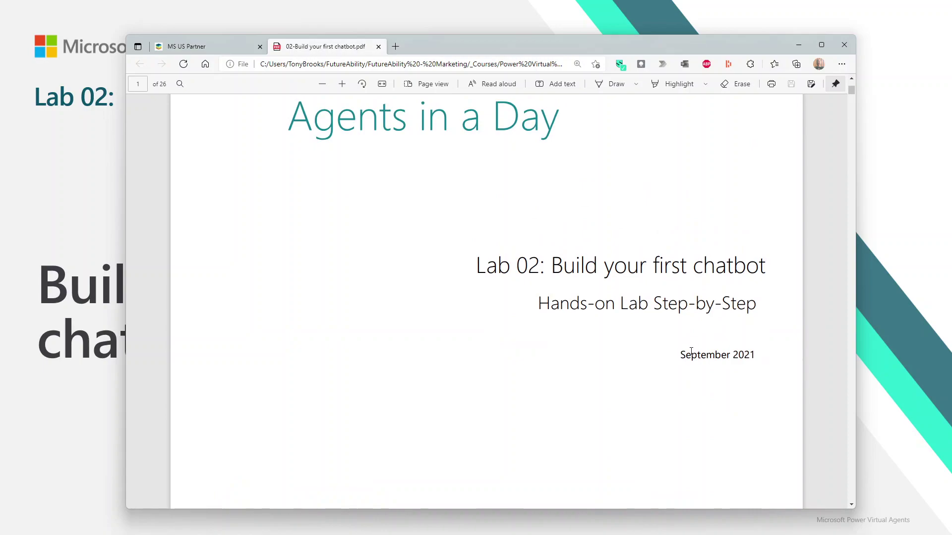
left_click_drag(680, 353, 775, 351)
left_click(748, 362)
scroll(360, 338, "down", 3)
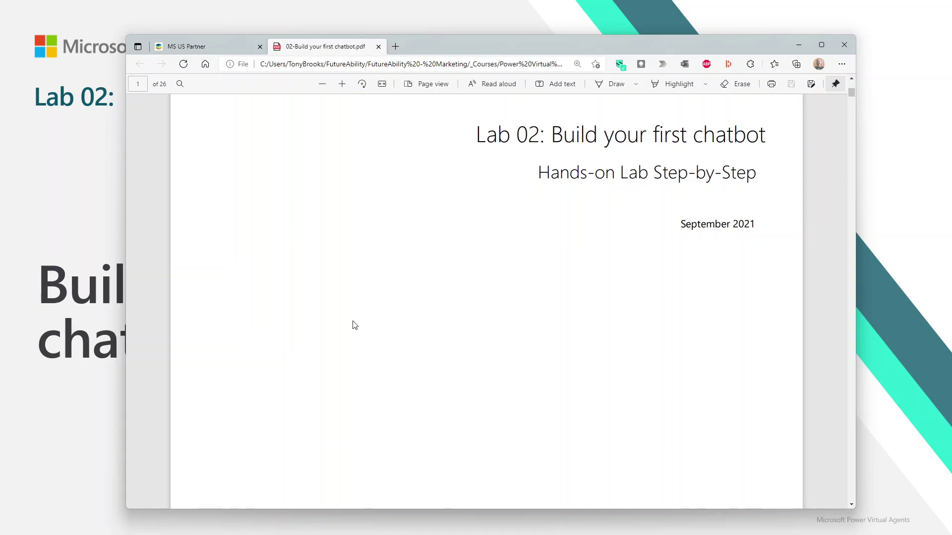
Read the lab guide's contents, goals, Contoso Retail scenario and the Exercise 1 sign-in task.
scroll(355, 325, "down", 15)
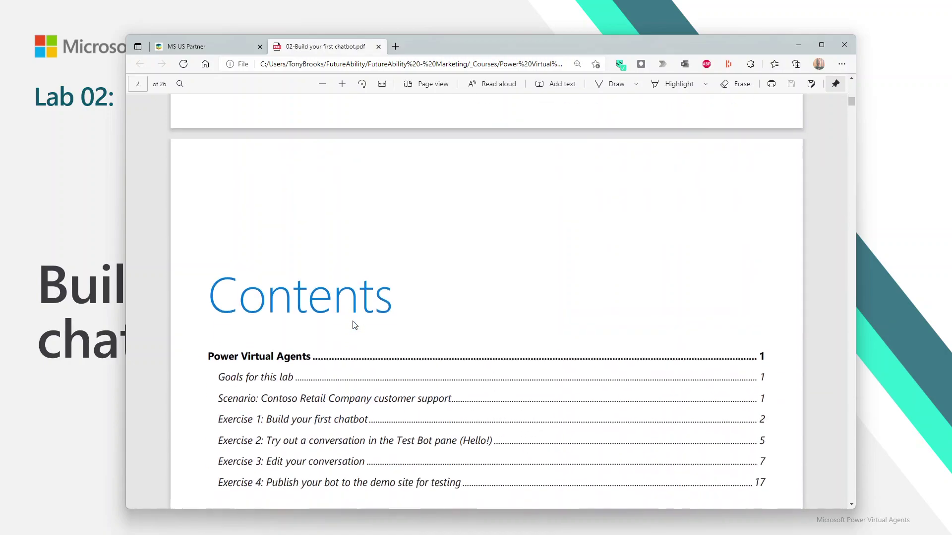
scroll(355, 325, "up", 3)
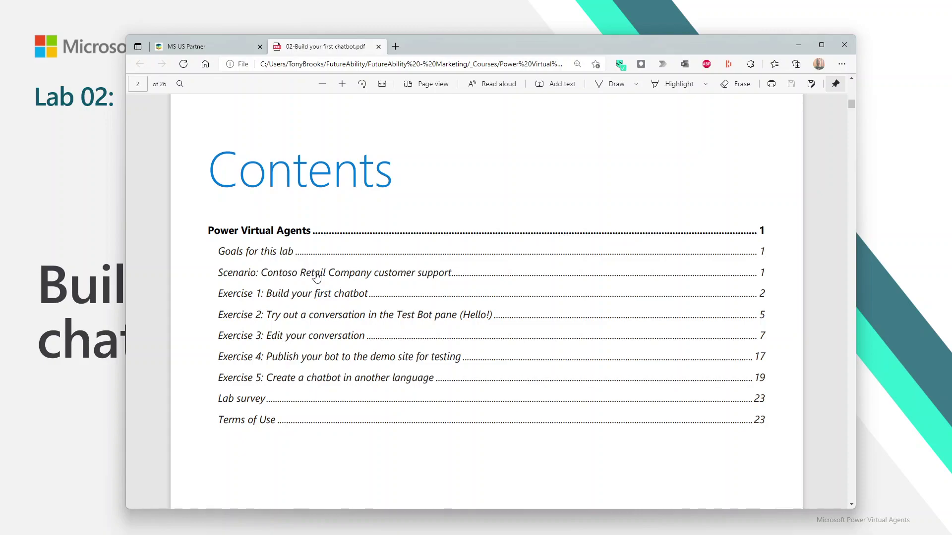
scroll(317, 276, "down", 4)
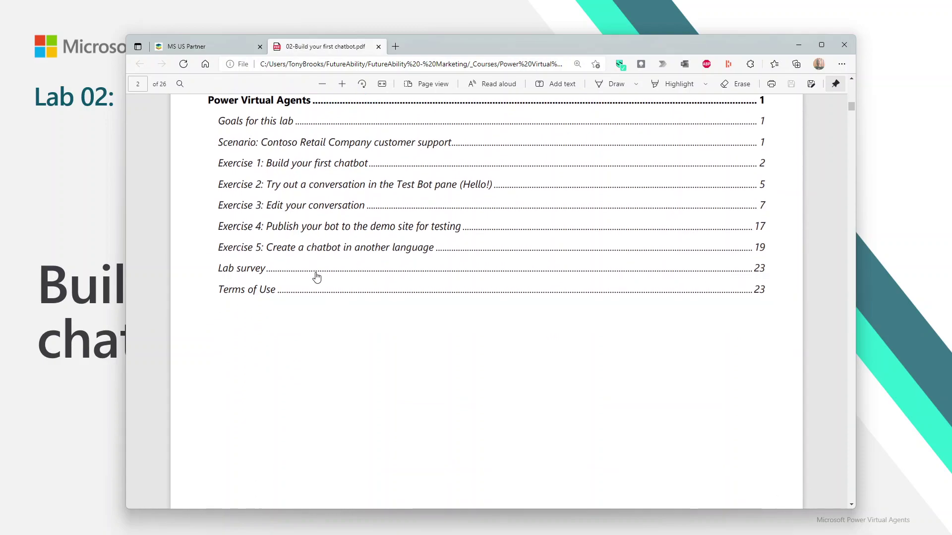
scroll(317, 277, "down", 15)
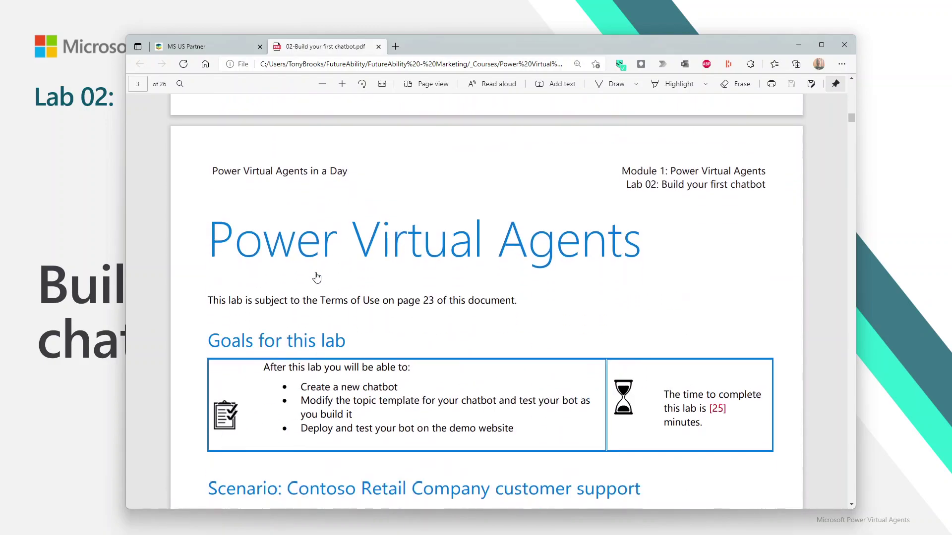
scroll(317, 276, "up", 1)
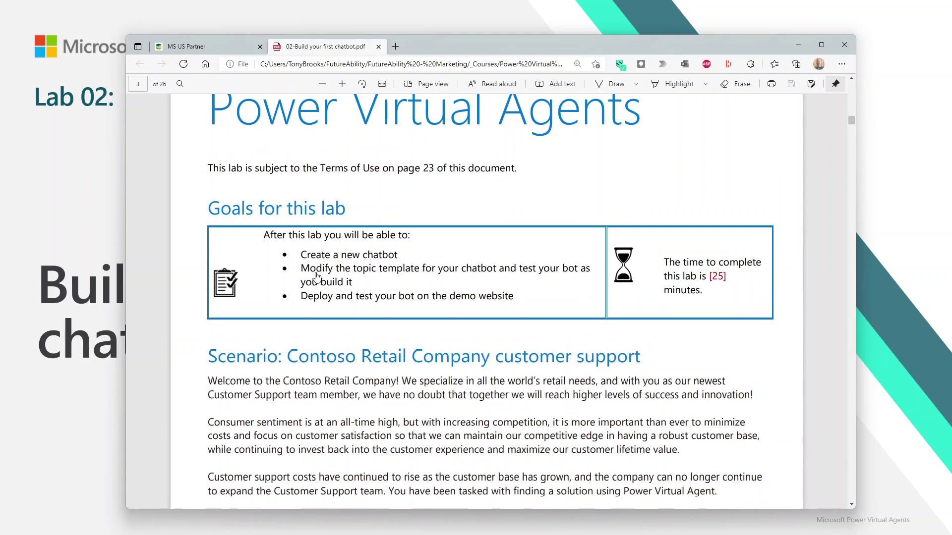
scroll(317, 276, "down", 3)
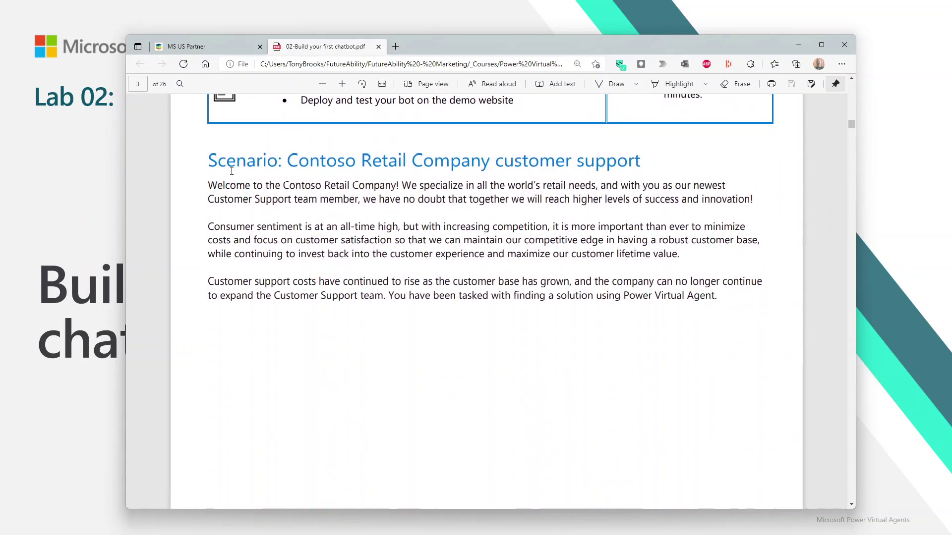
scroll(536, 249, "down", 9)
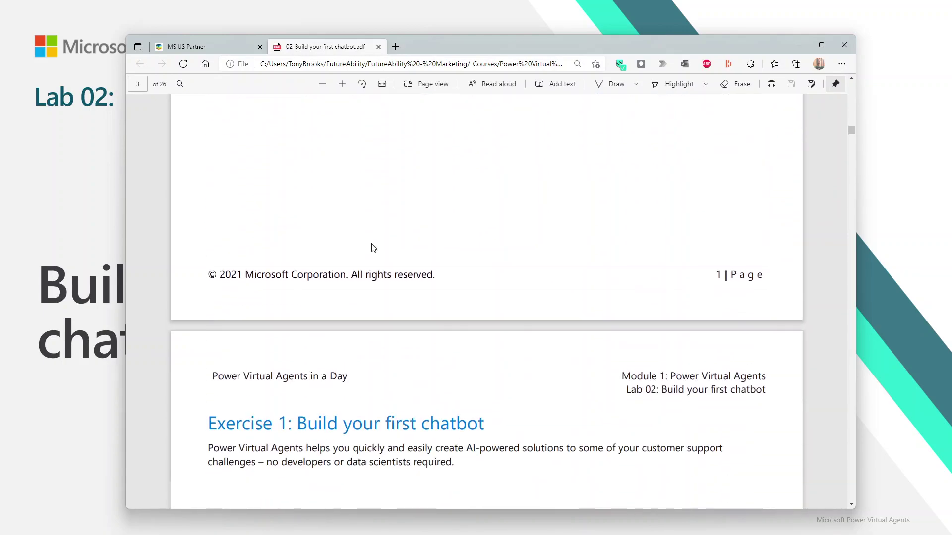
scroll(364, 265, "down", 1)
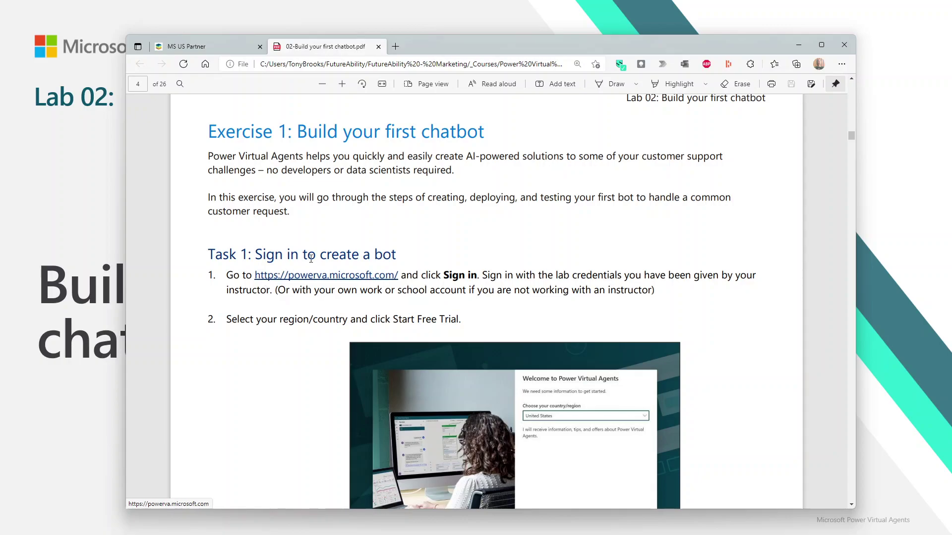
scroll(311, 258, "down", 1)
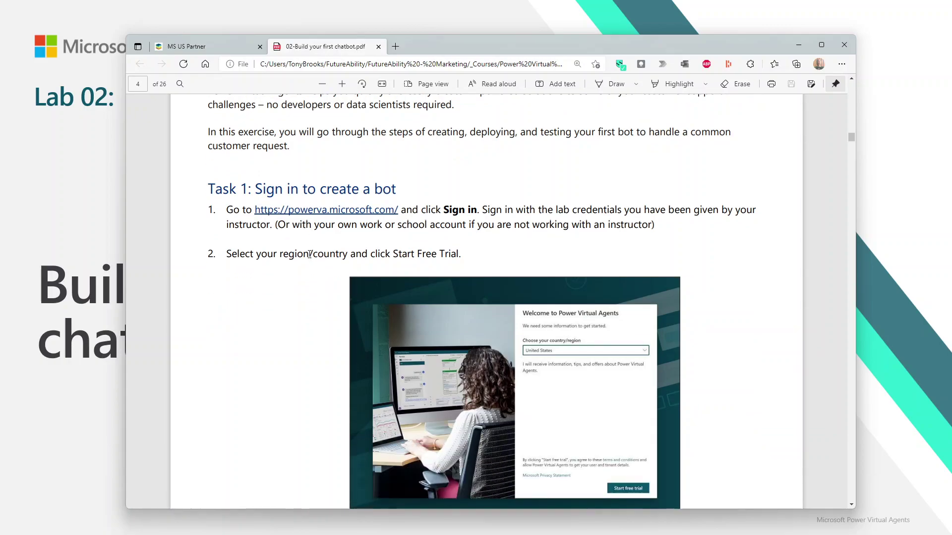
Minimize the lab guide, switch to Chrome, load powerva.microsoft.com in a new tab and close the old Topics tab.
left_click(798, 44)
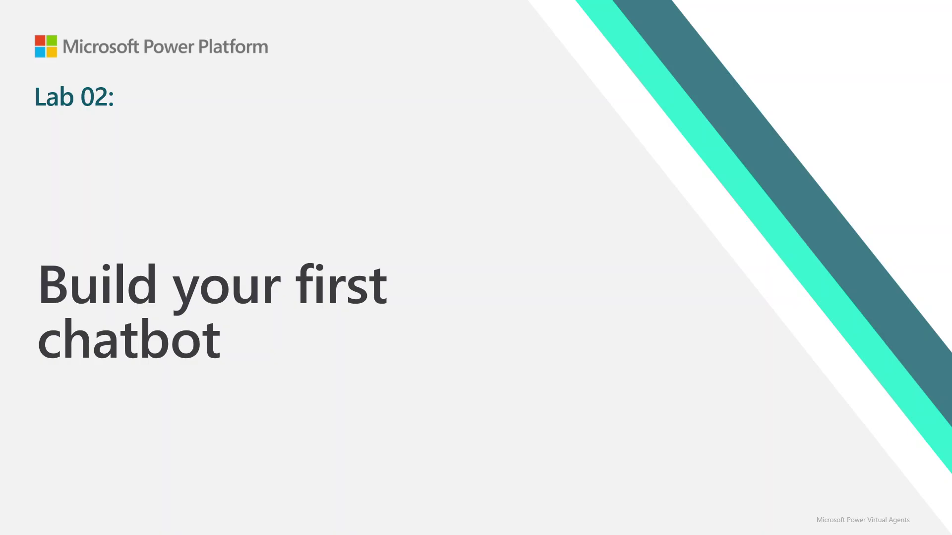
key("alt+Tab")
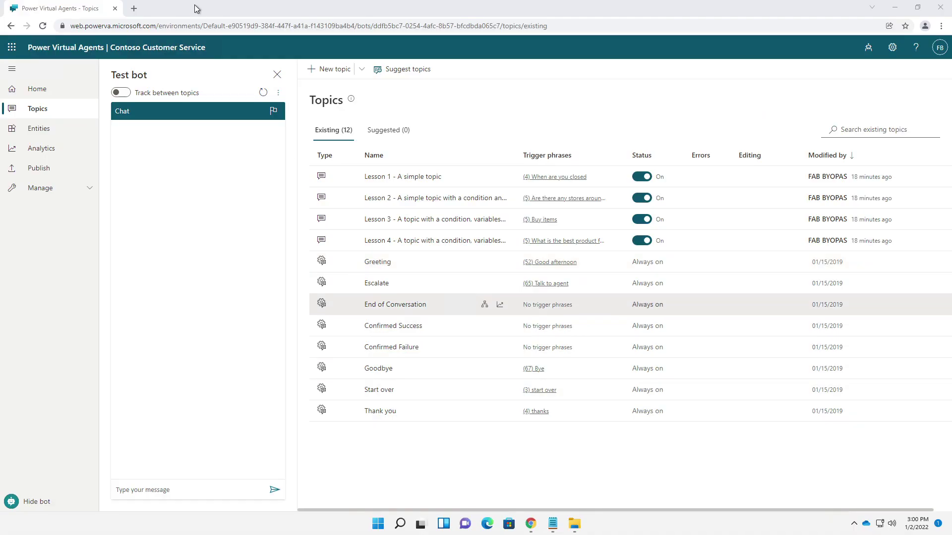
left_click(134, 8)
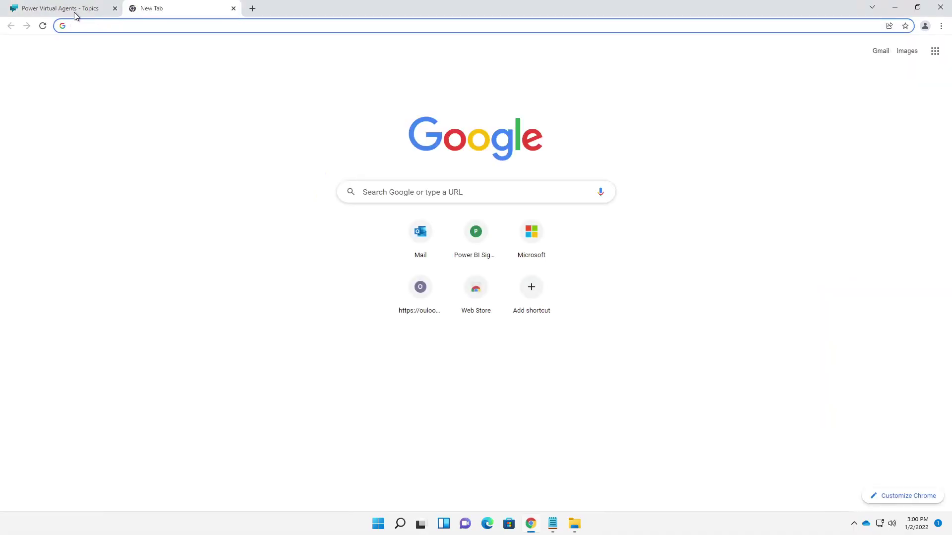
left_click(75, 10)
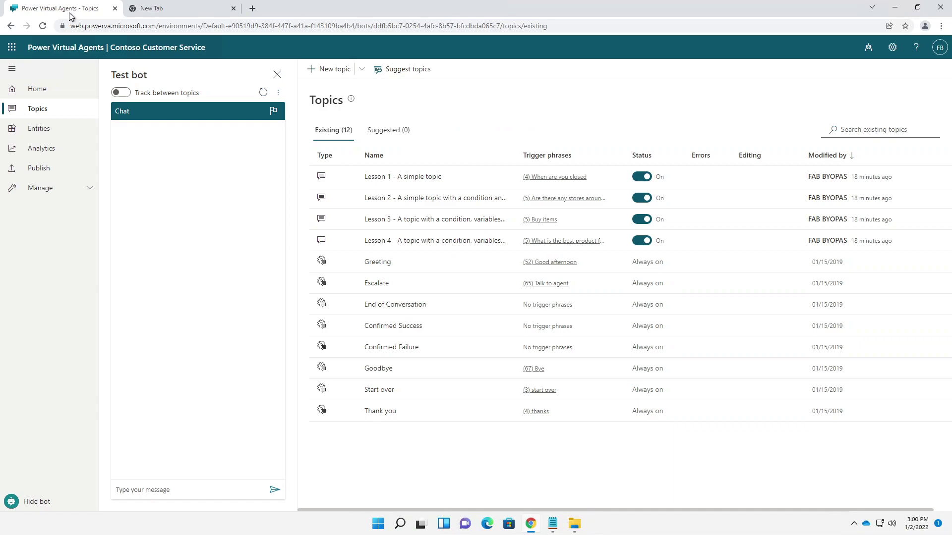
left_click(157, 10)
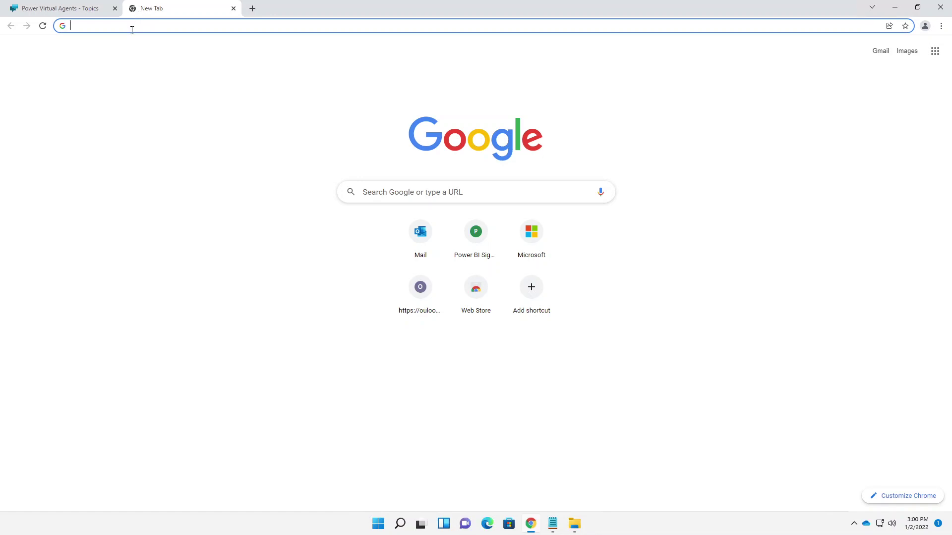
type("powerva")
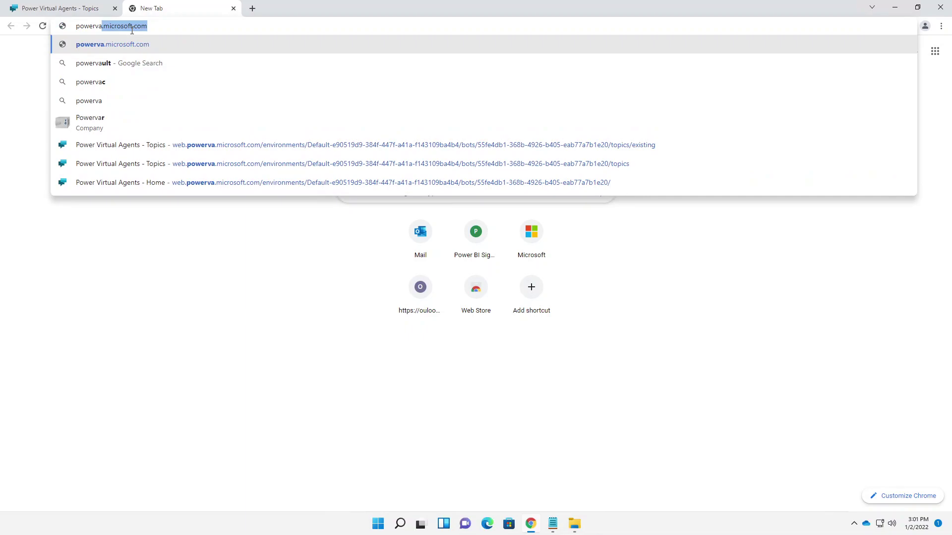
key("Return")
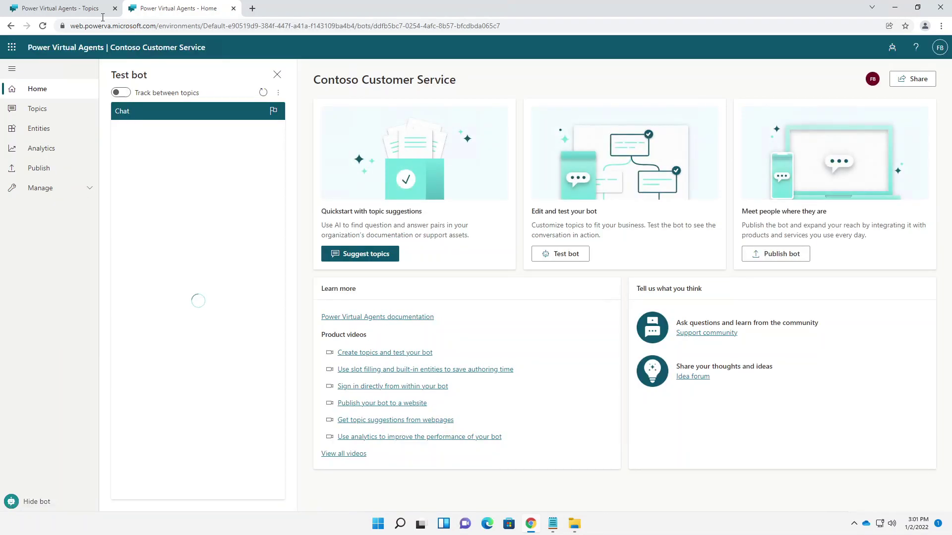
left_click(115, 9)
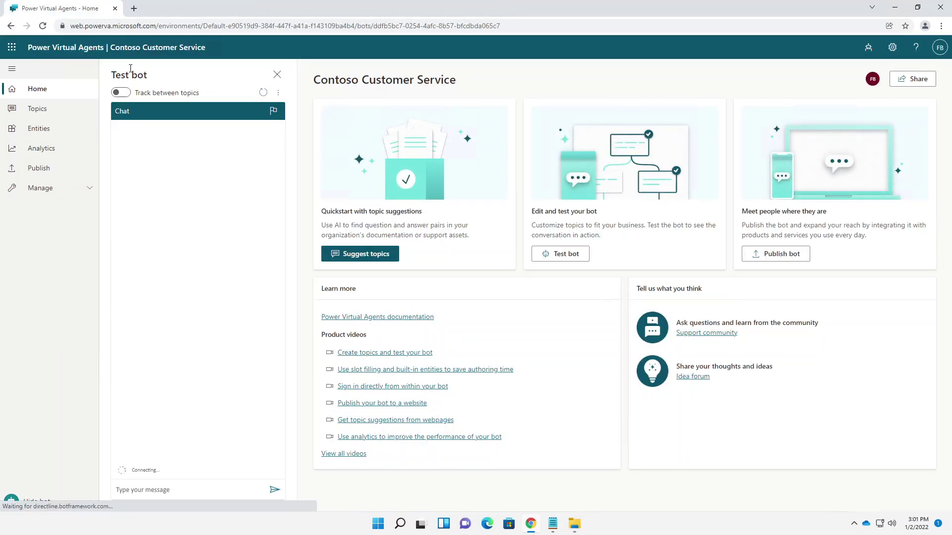
Hide the bot's test pane and show it again.
left_click(276, 75)
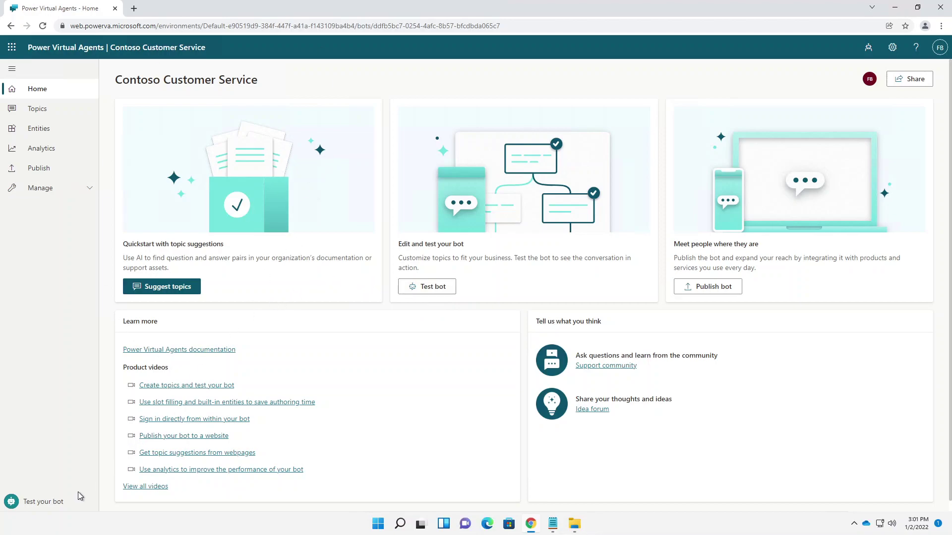
left_click(59, 502)
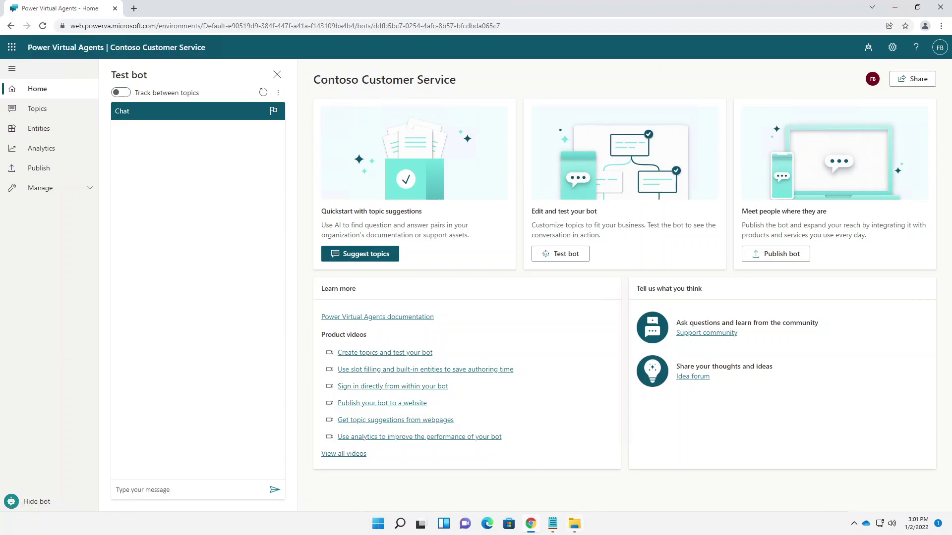
Switch to the lab guide in Edge, read the instructions for naming and creating a new bot, and minimize the guide.
key("alt+Tab")
scroll(513, 290, "down", 10)
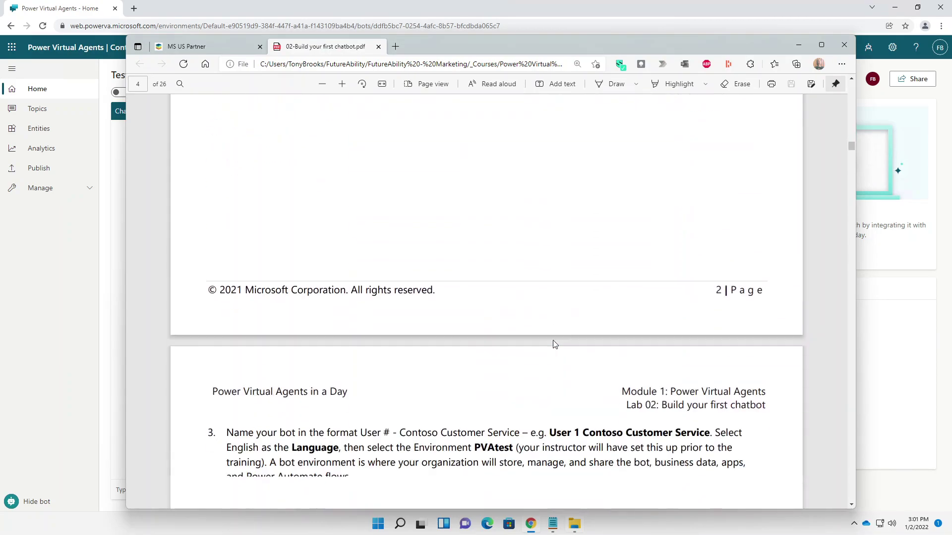
scroll(552, 340, "up", 13)
scroll(555, 344, "down", 15)
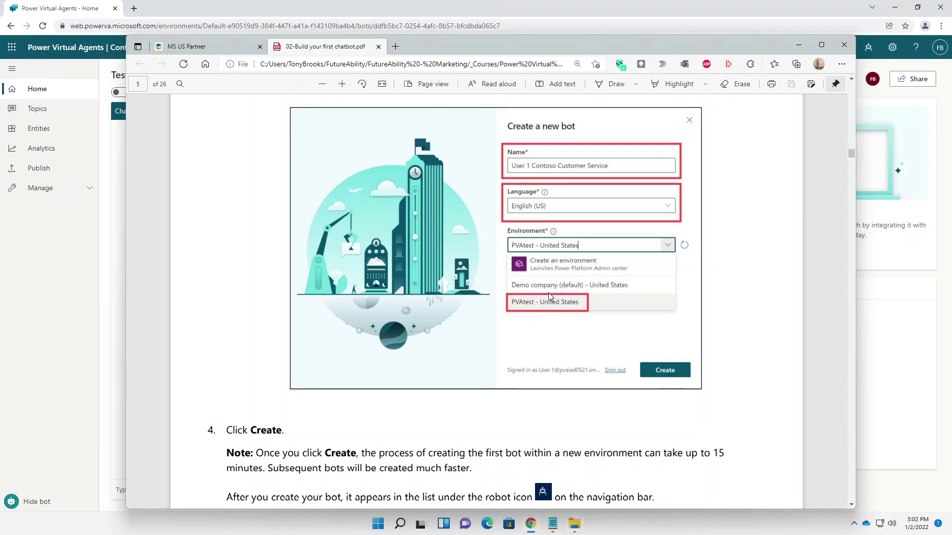
left_click(800, 44)
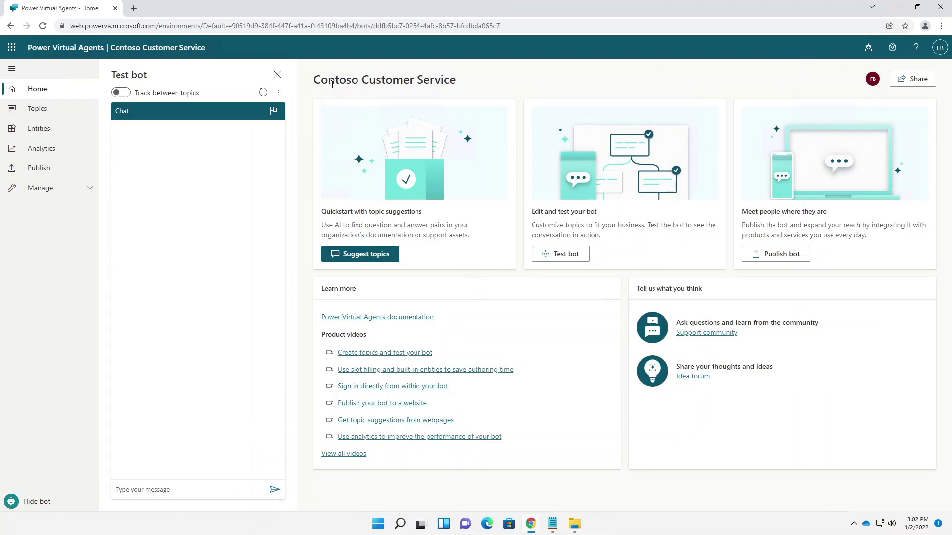
Open the bot's existing topics and view the extra options of the Lesson 1 topic without applying any.
left_click_drag(314, 79, 457, 80)
left_click(432, 78)
left_click(46, 109)
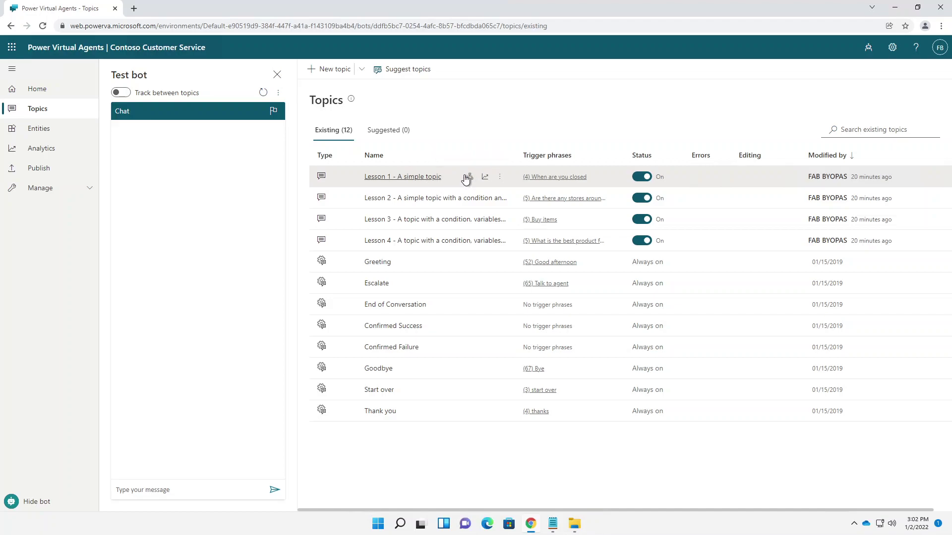
left_click(500, 177)
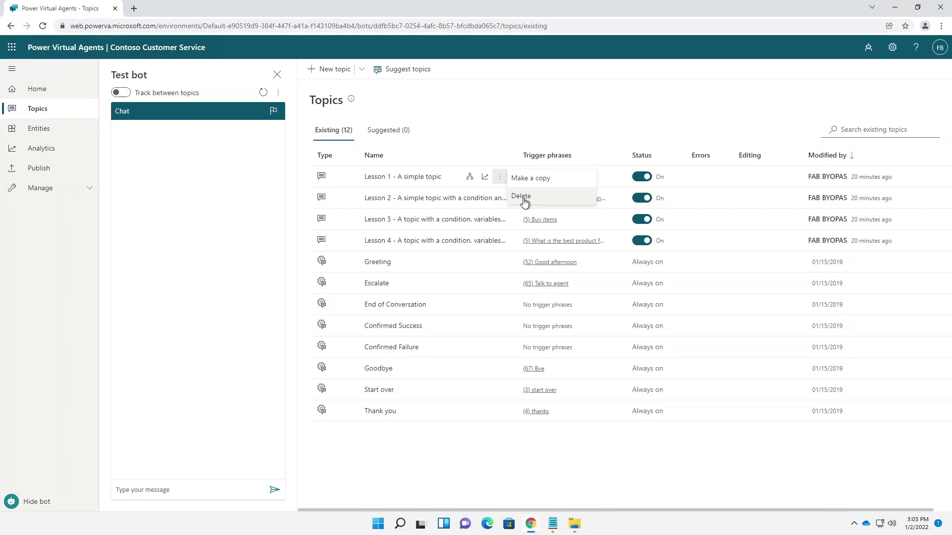
left_click(646, 197)
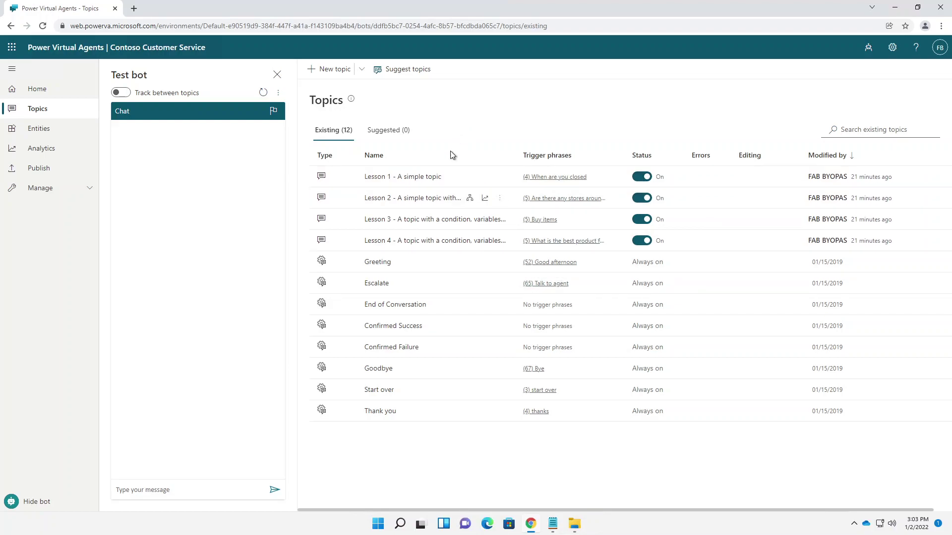
left_click(851, 127)
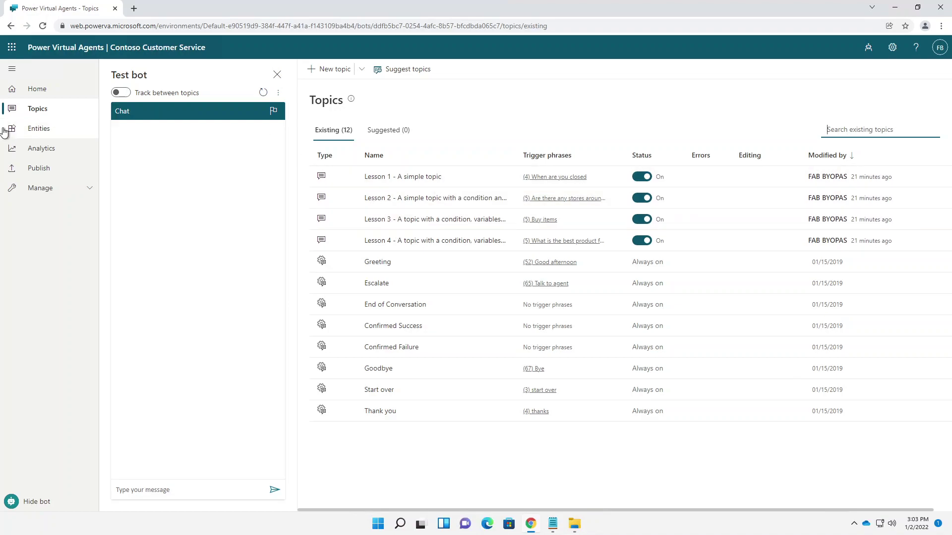
Open the bot's list of entities.
left_click(38, 131)
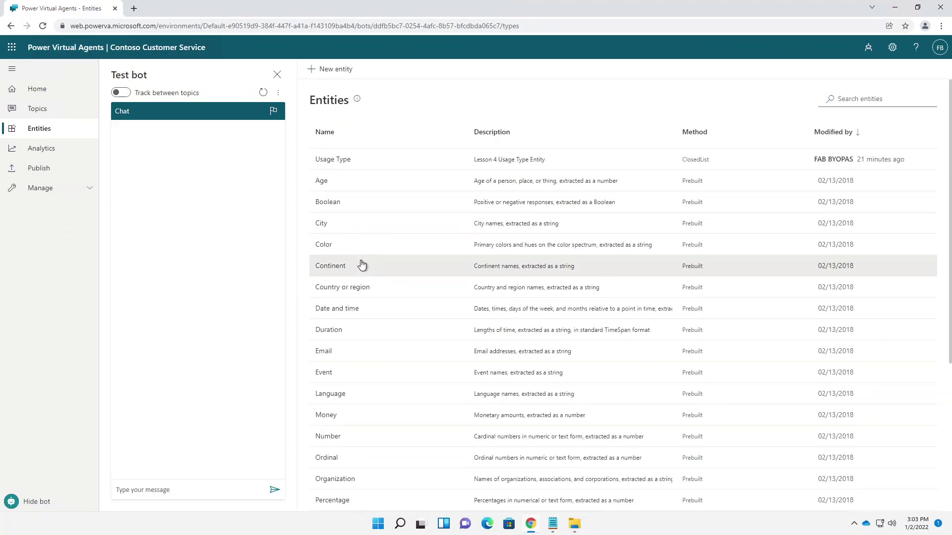
Look through the full list of the bot's custom and prebuilt entities.
scroll(361, 266, "down", 1)
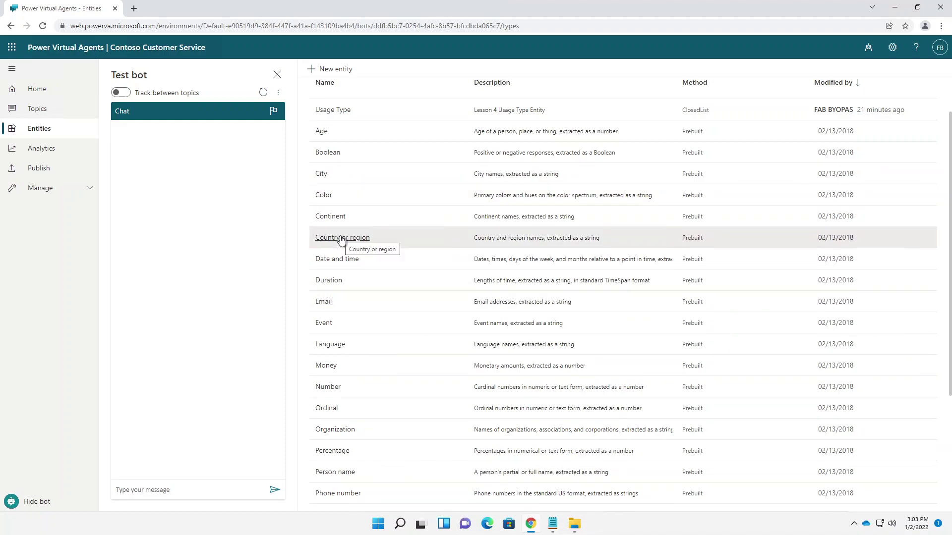
scroll(690, 308, "down", 4)
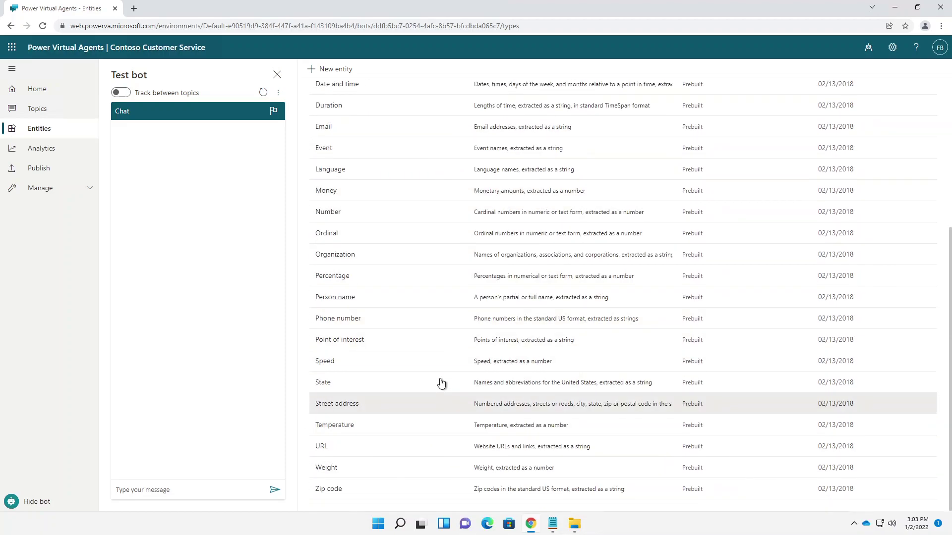
scroll(441, 382, "up", 5)
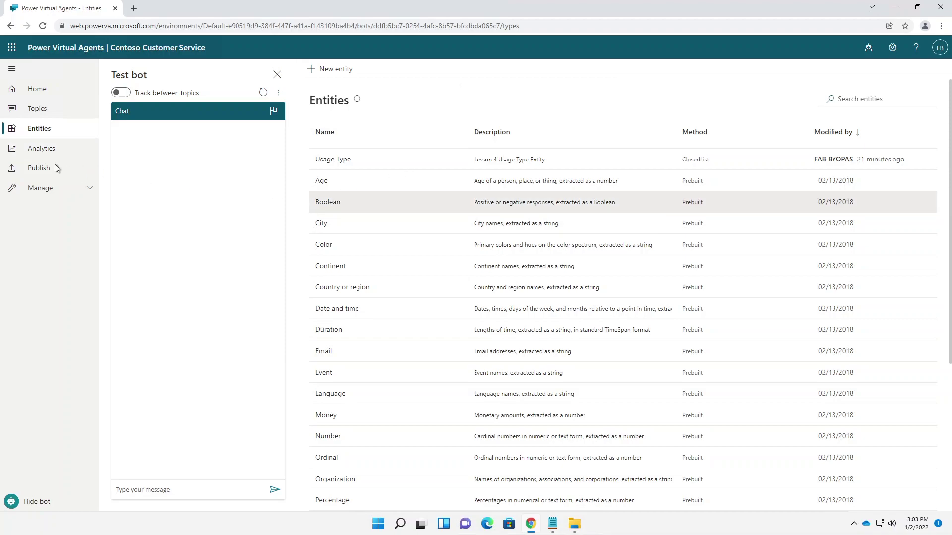
View the bot's Analytics and Publish pages and the options available under Manage, without publishing or changing anything.
left_click(42, 152)
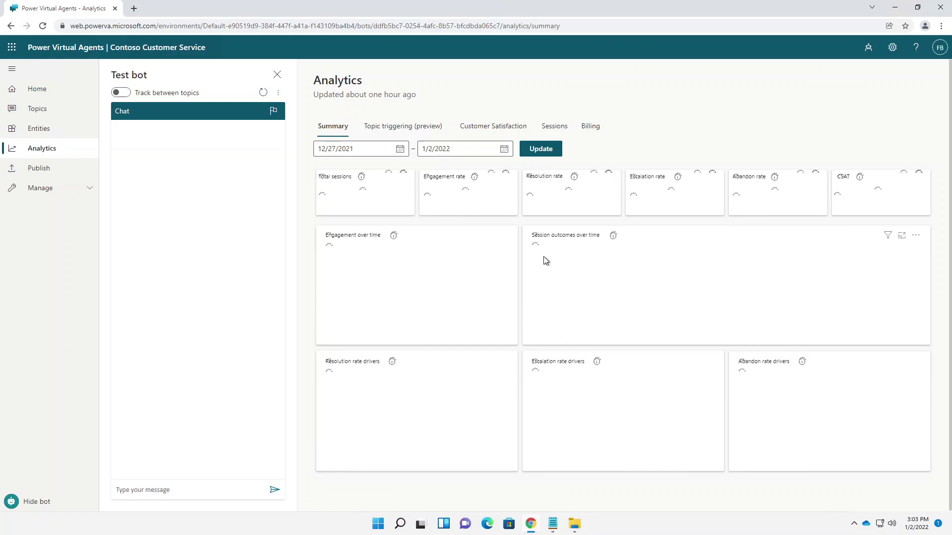
left_click(39, 169)
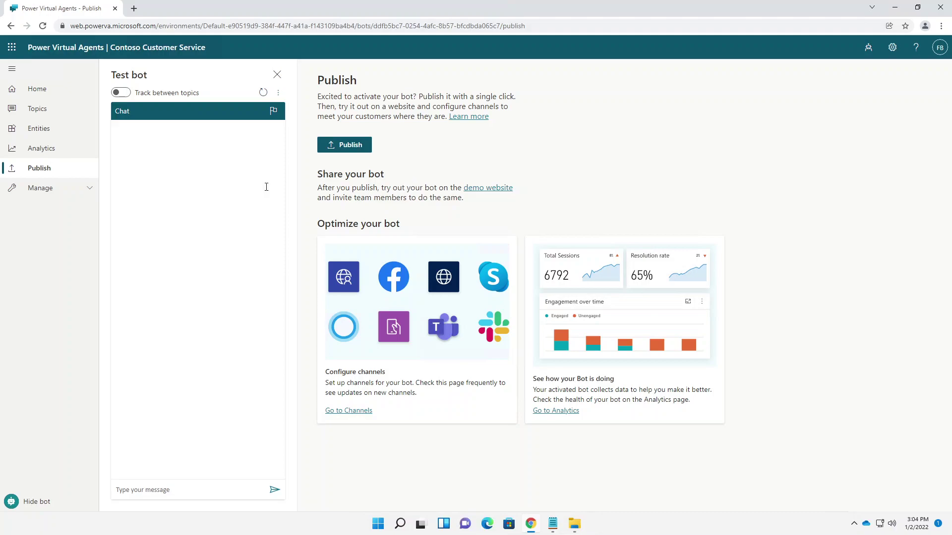
left_click(76, 191)
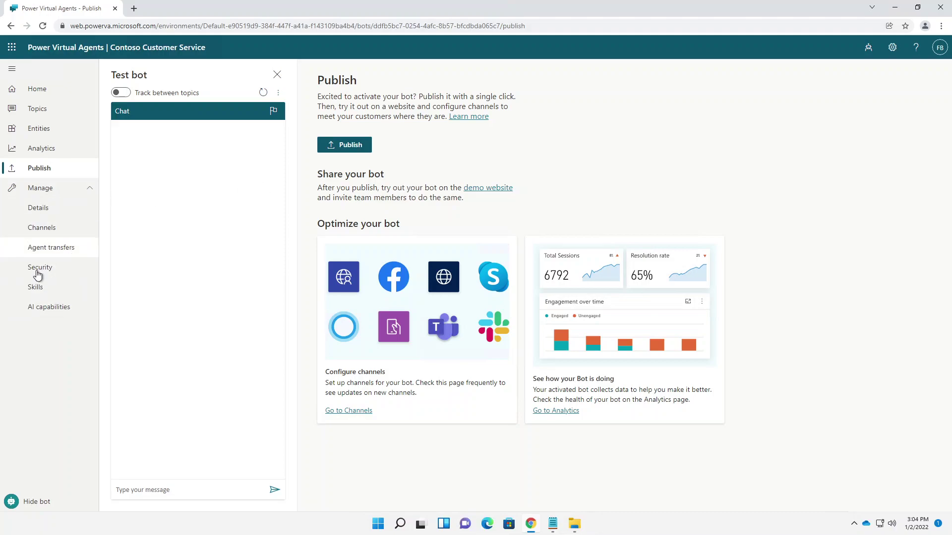
left_click(79, 190)
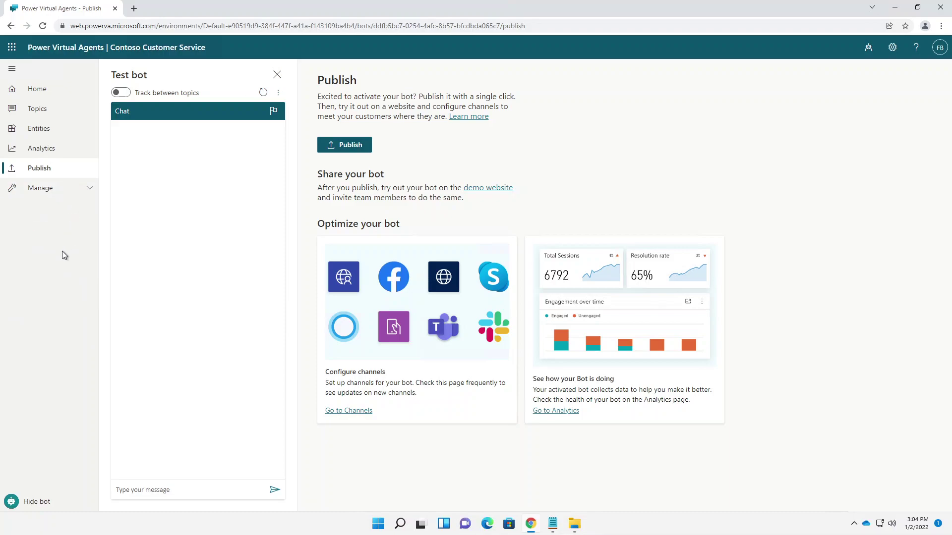
Return to the bot's topics, hide and reshow the test pane twice, and minimize the browser window.
left_click(39, 110)
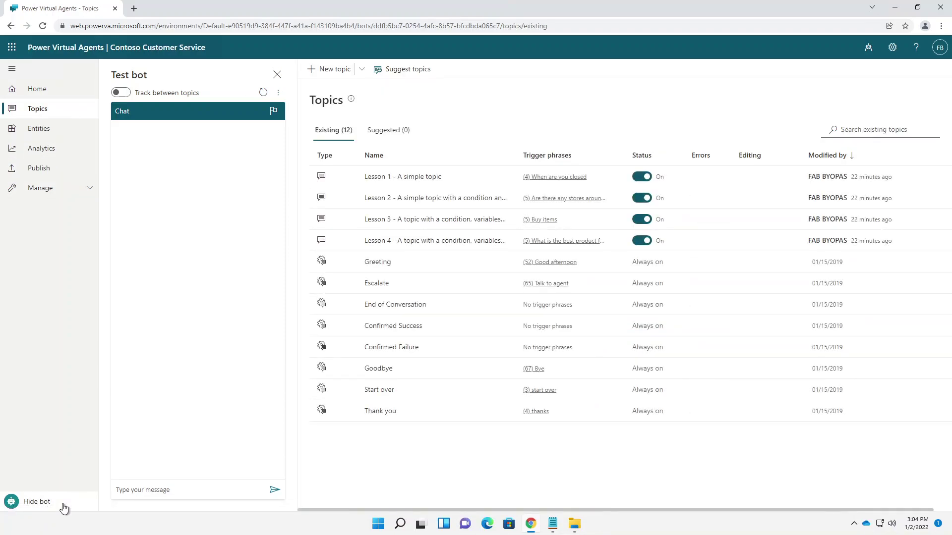
left_click(277, 74)
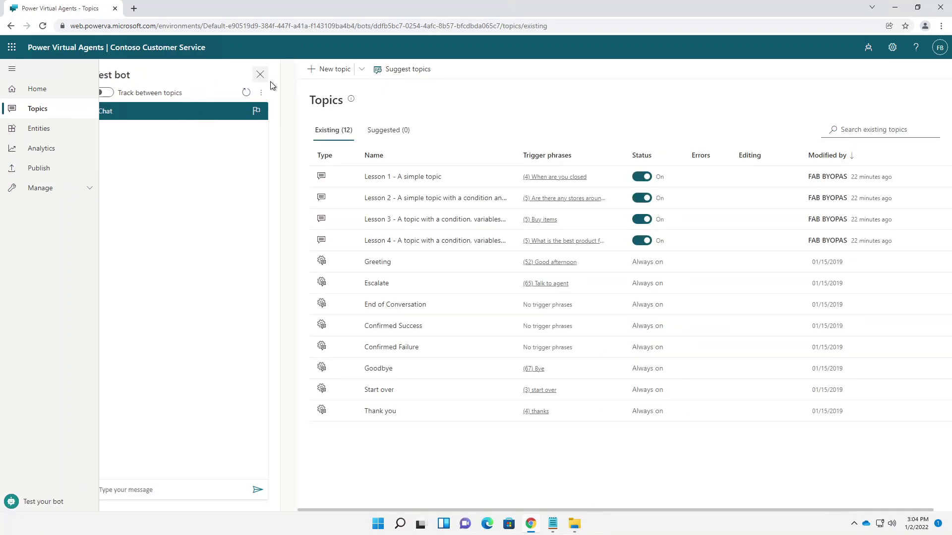
left_click(44, 505)
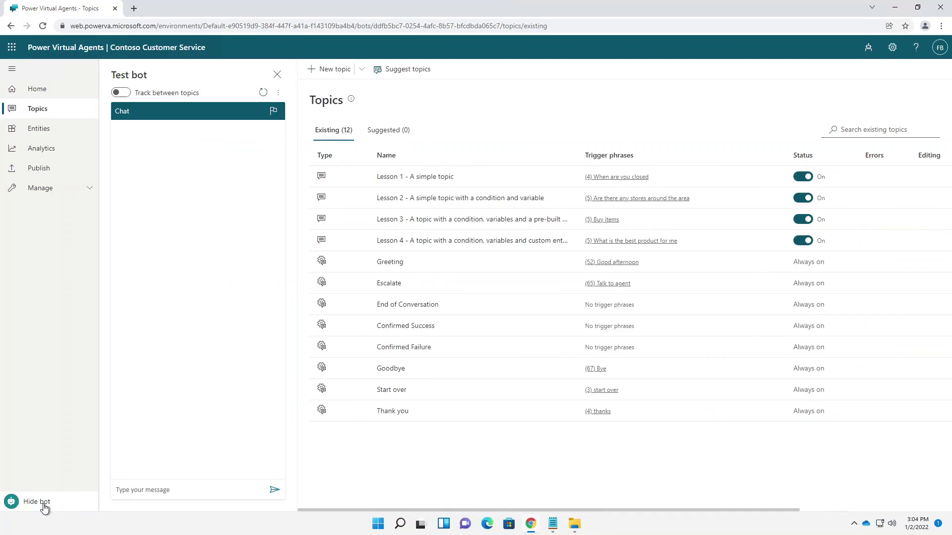
left_click(276, 75)
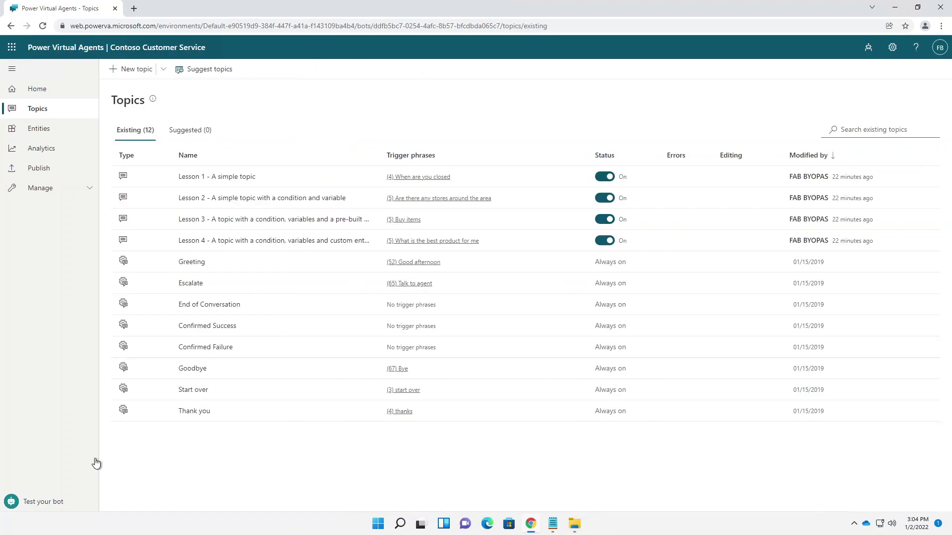
left_click(39, 503)
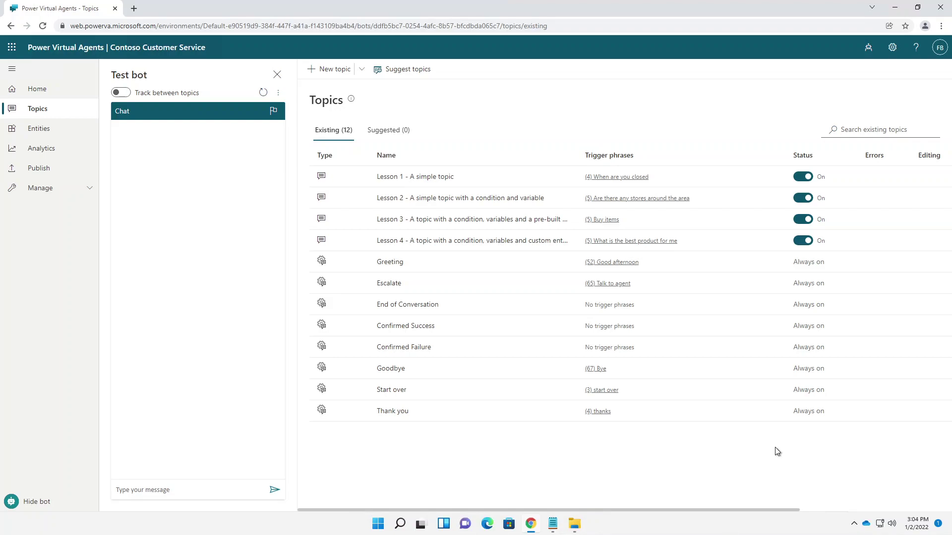
left_click(896, 8)
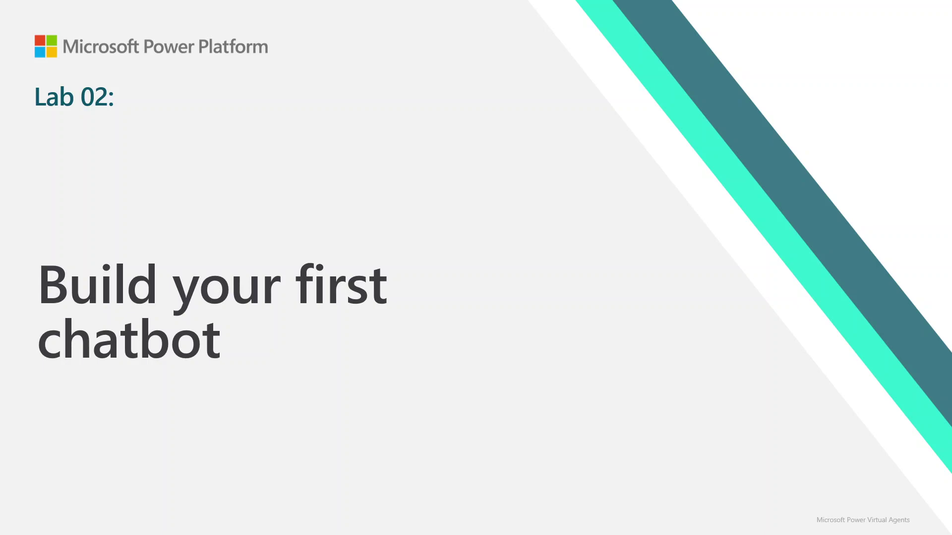
left_click(274, 446)
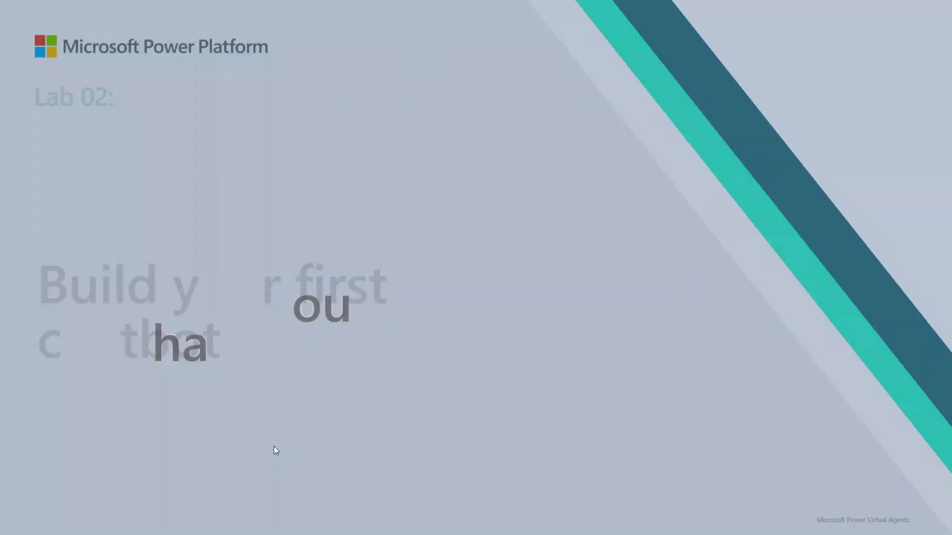